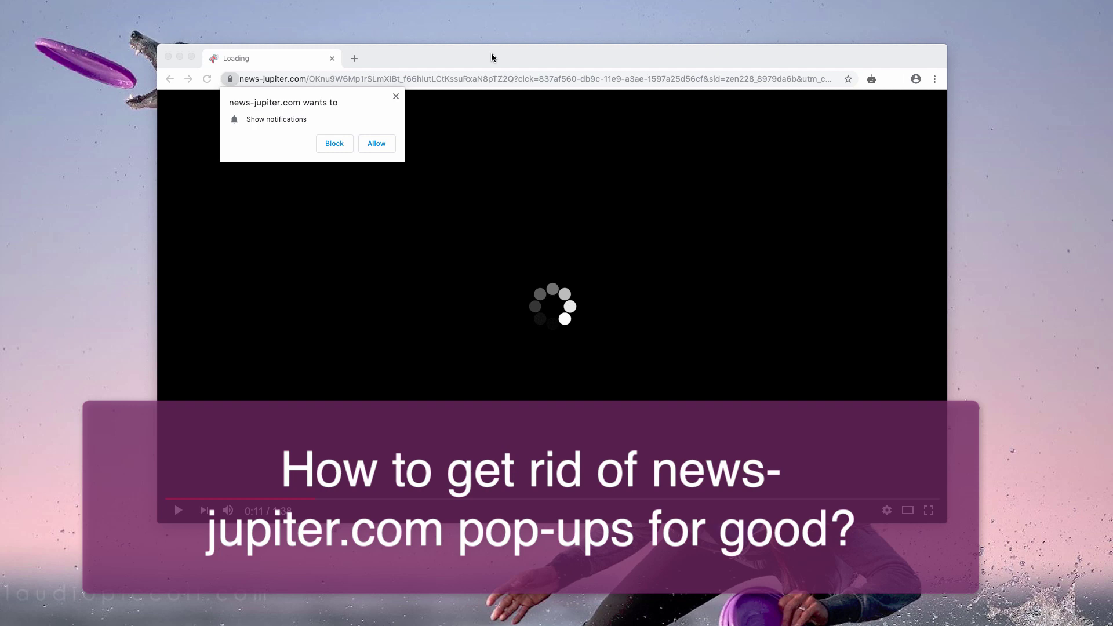
# Step: Repeatedly highlight the news-jupiter.com domain in the address bar while the page redirects
pyautogui.moveTo(372, 57); pyautogui.dragTo(369, 65)
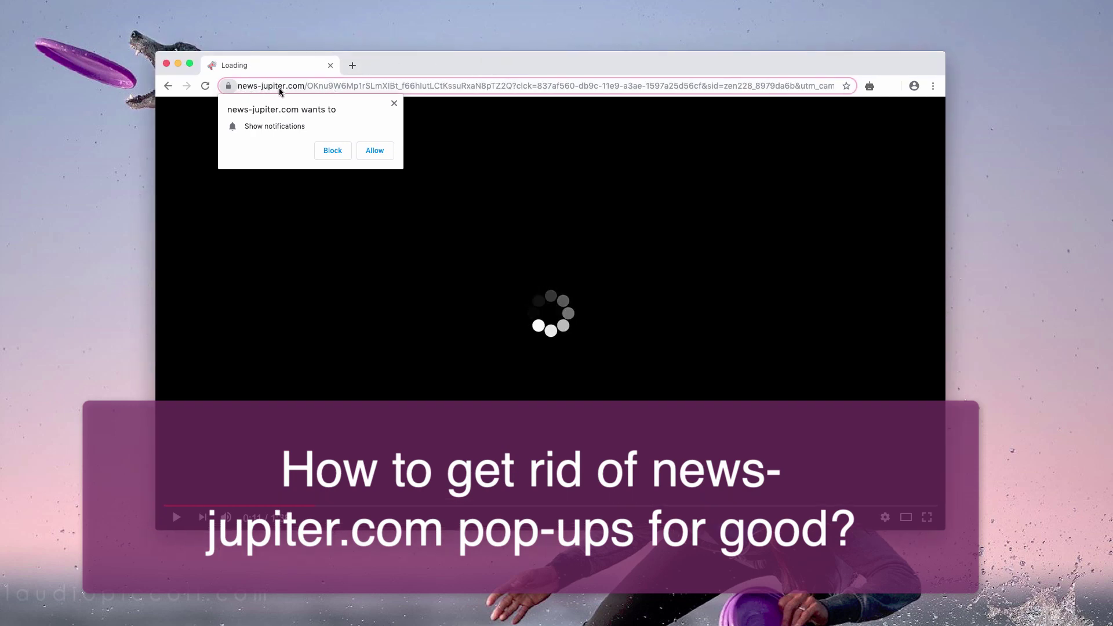
pyautogui.moveTo(304, 86); pyautogui.dragTo(266, 86)
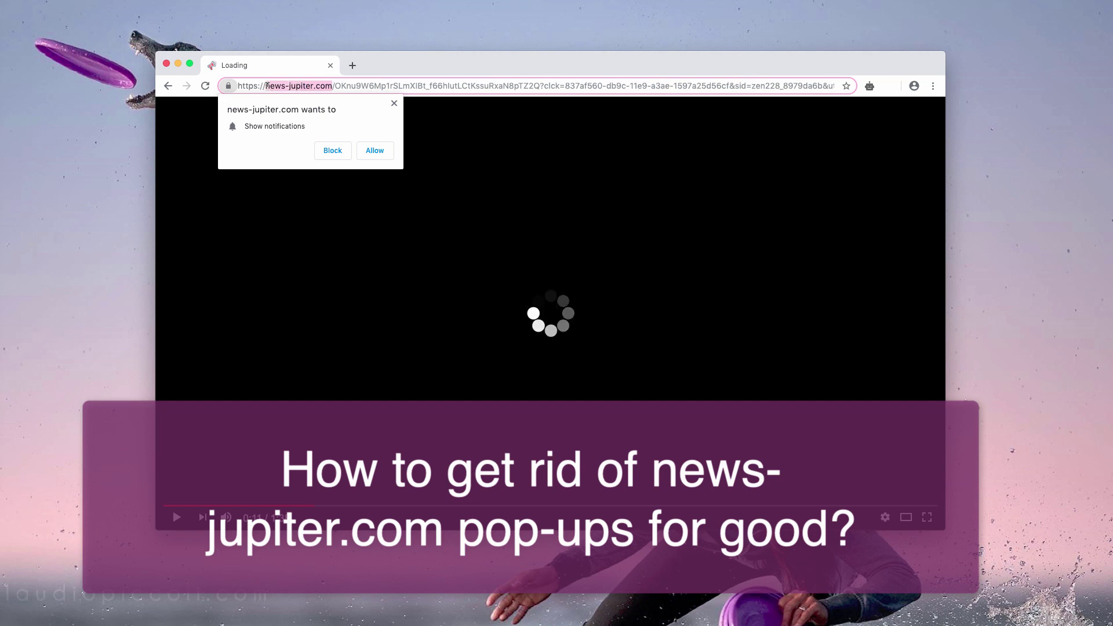
pyautogui.click(269, 86)
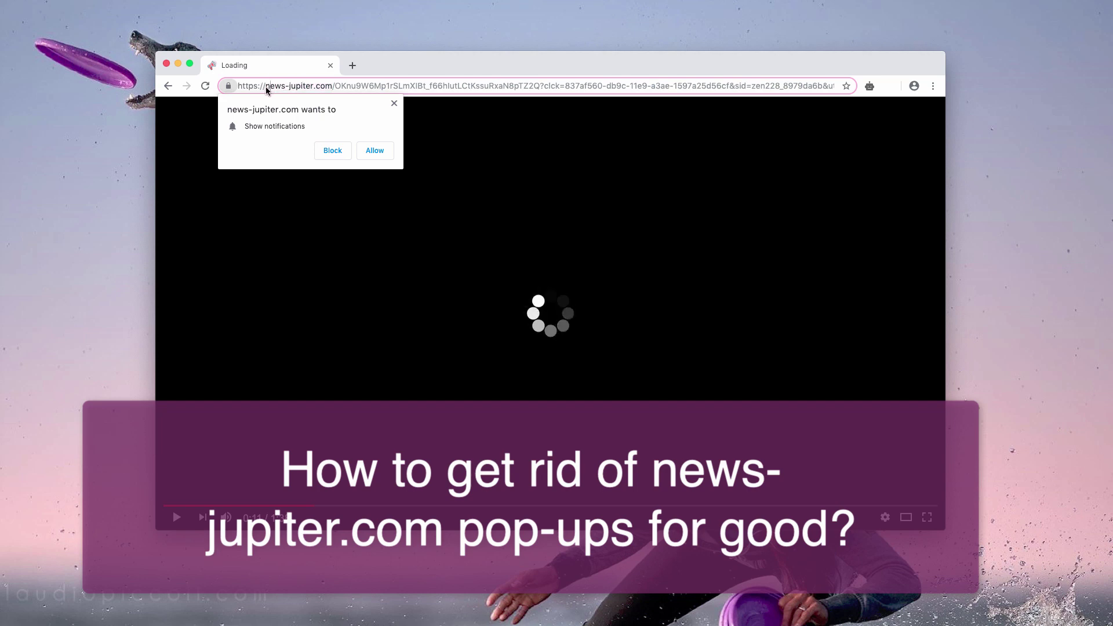
pyautogui.moveTo(266, 86); pyautogui.dragTo(334, 85)
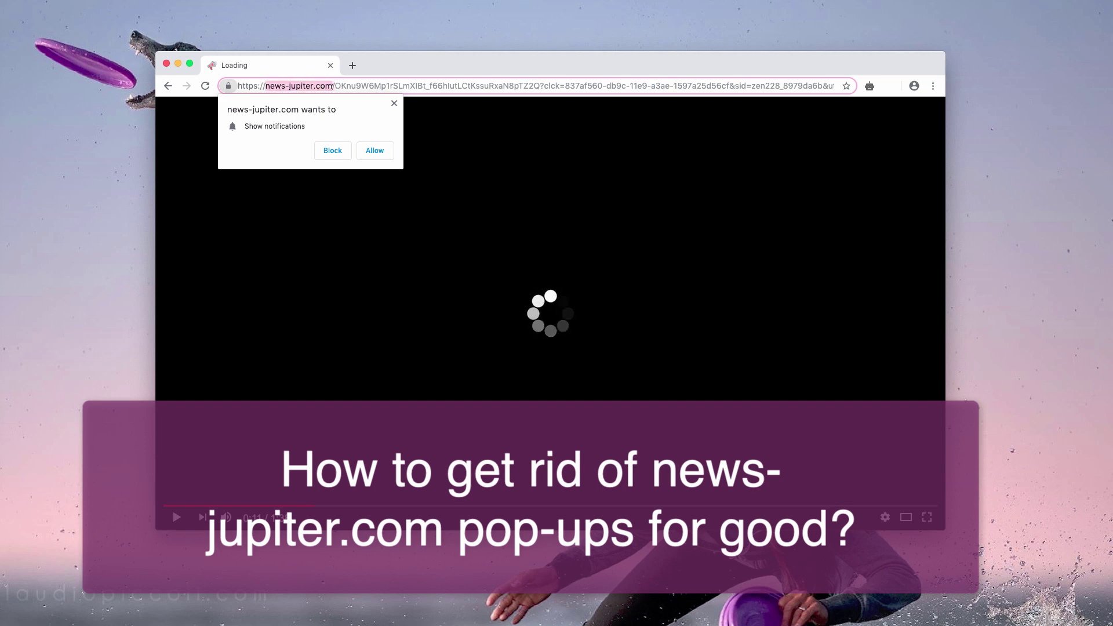
pyautogui.click(279, 86)
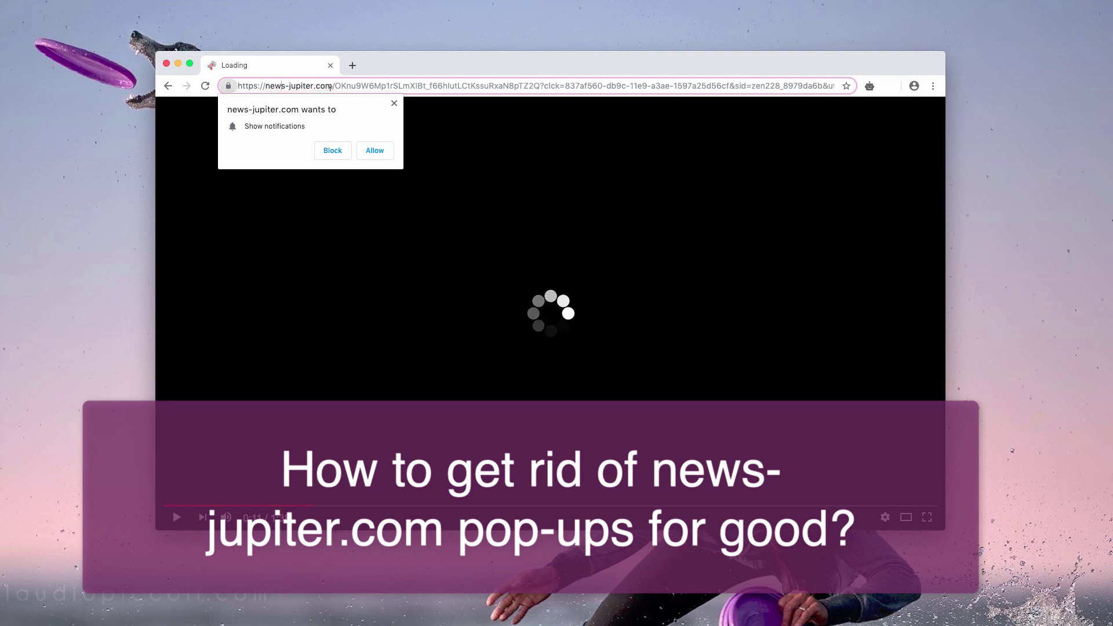
pyautogui.moveTo(265, 85); pyautogui.dragTo(334, 85)
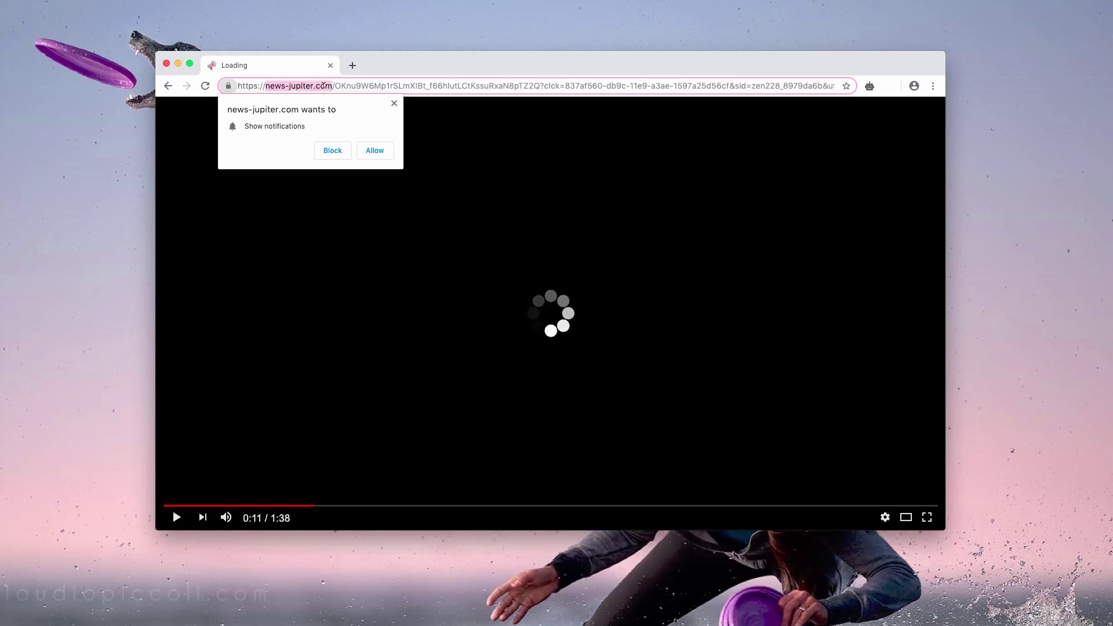
pyautogui.click(371, 85)
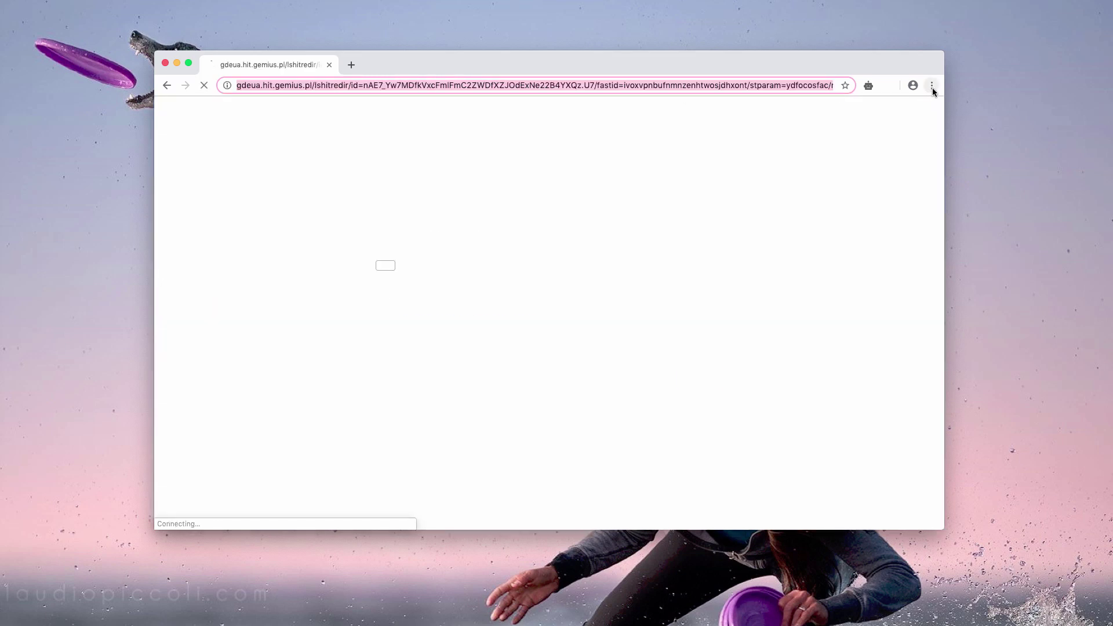
# Step: Reach Chrome's Notifications page via Settings, Advanced and Site Settings
pyautogui.click(932, 86)
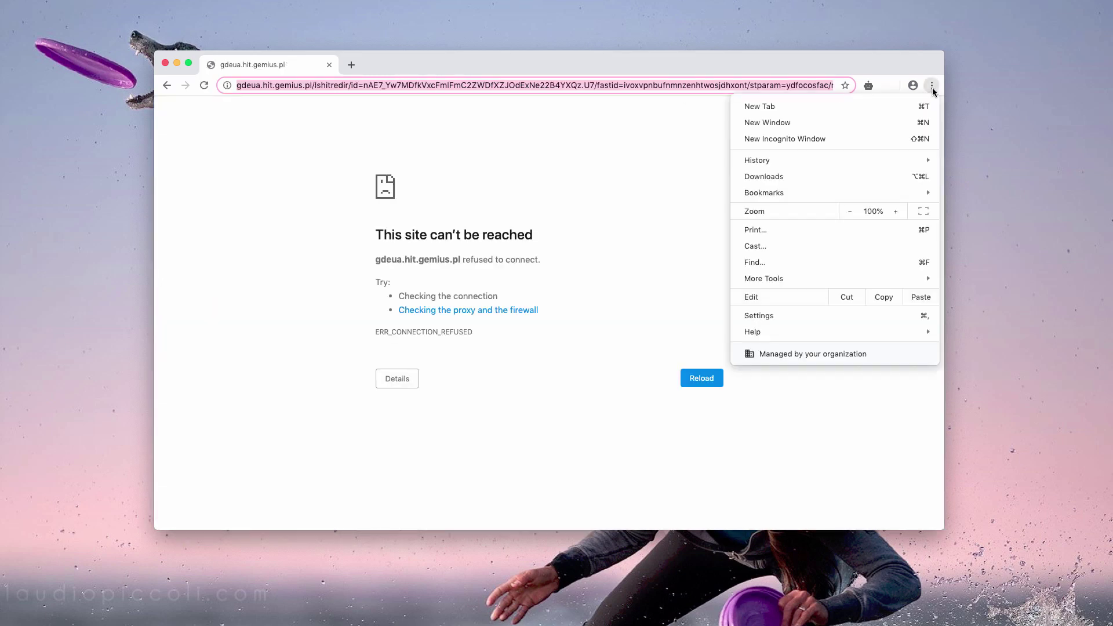
pyautogui.click(785, 317)
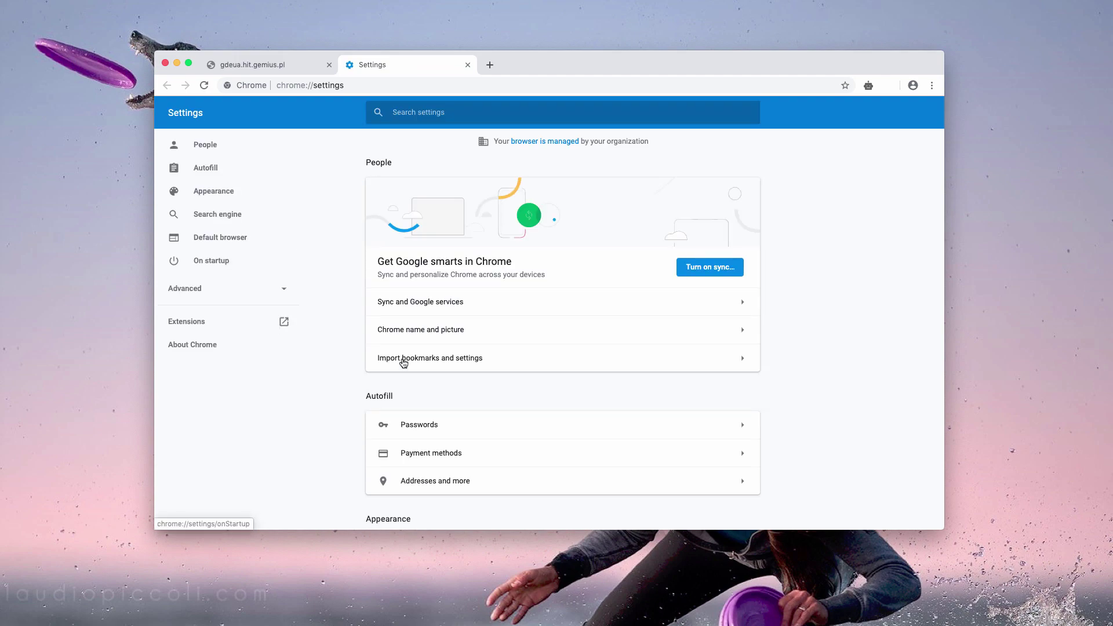
pyautogui.scroll(-5, 427, 365)
pyautogui.scroll(-5, 431, 370)
pyautogui.scroll(-3, 434, 373)
pyautogui.scroll(-3, 435, 373)
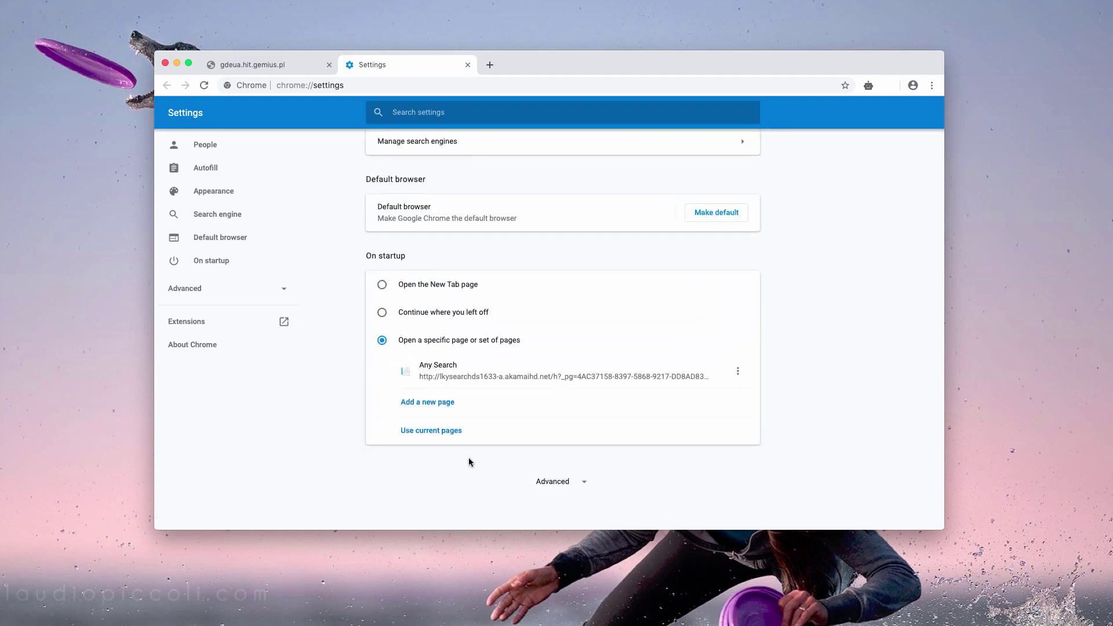
pyautogui.click(574, 484)
pyautogui.scroll(-2, 432, 448)
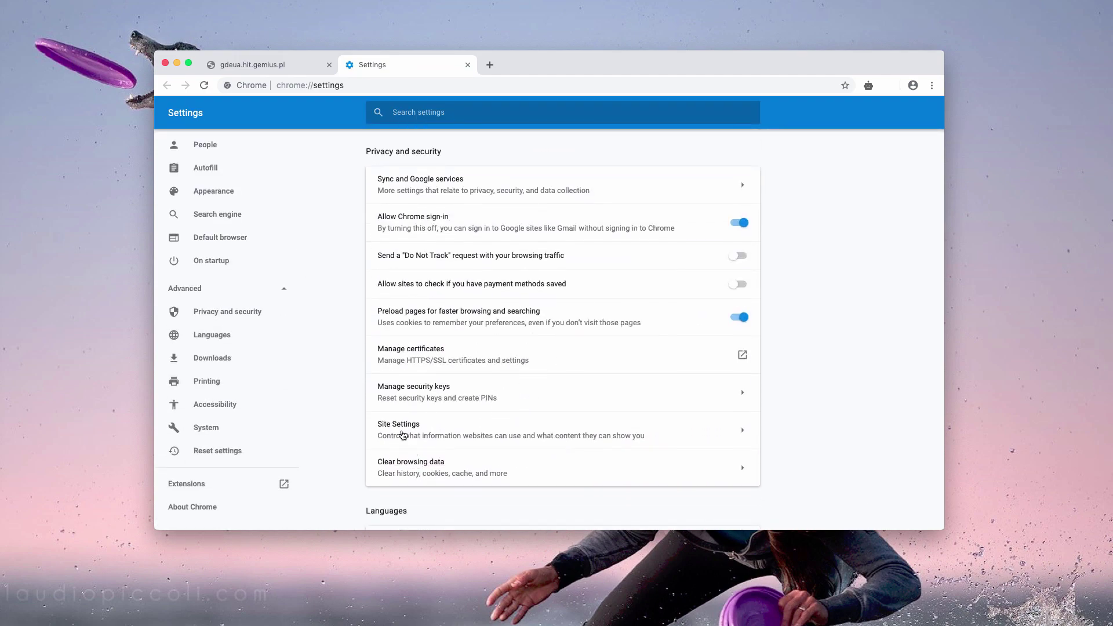
pyautogui.click(402, 435)
pyautogui.scroll(-1, 417, 384)
pyautogui.scroll(-1, 416, 384)
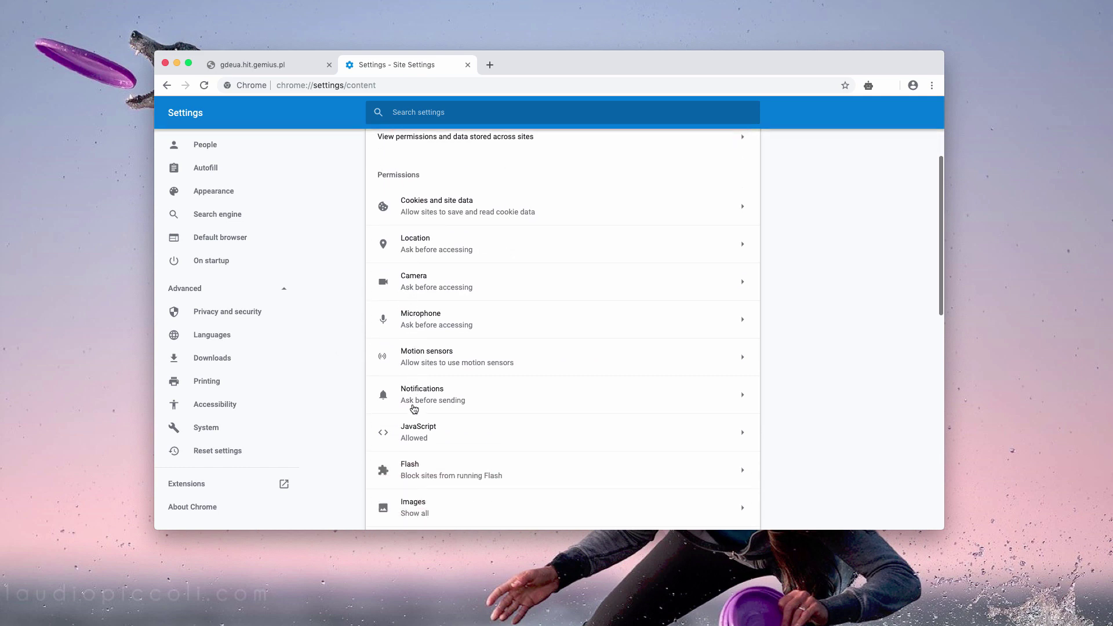
pyautogui.click(416, 407)
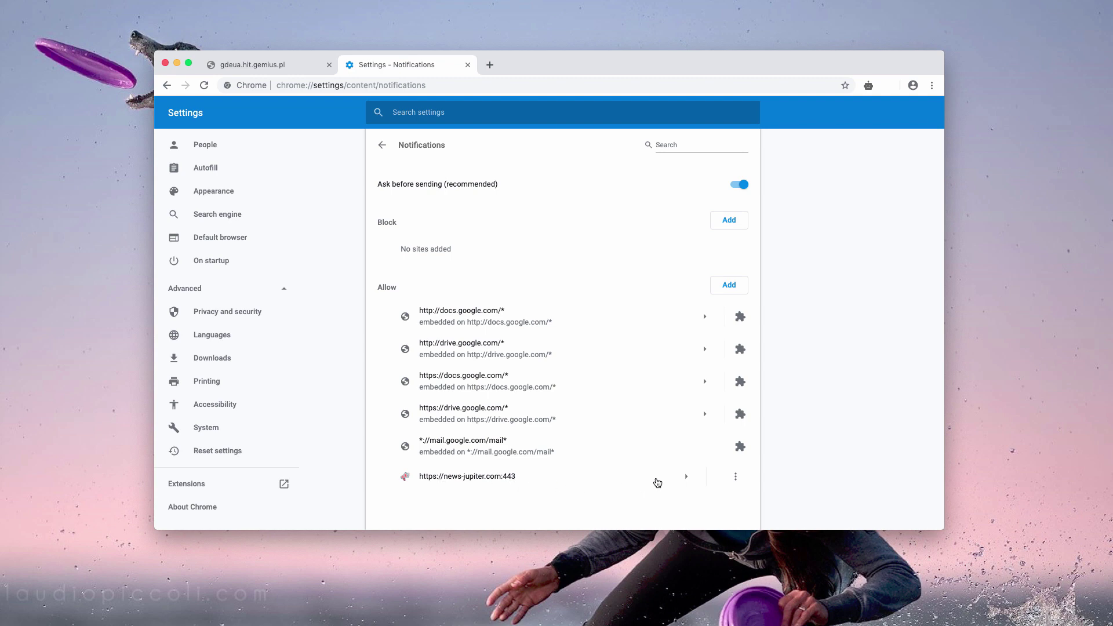
# Step: Remove the news-jupiter.com:443 entry from the Allow list
pyautogui.click(736, 476)
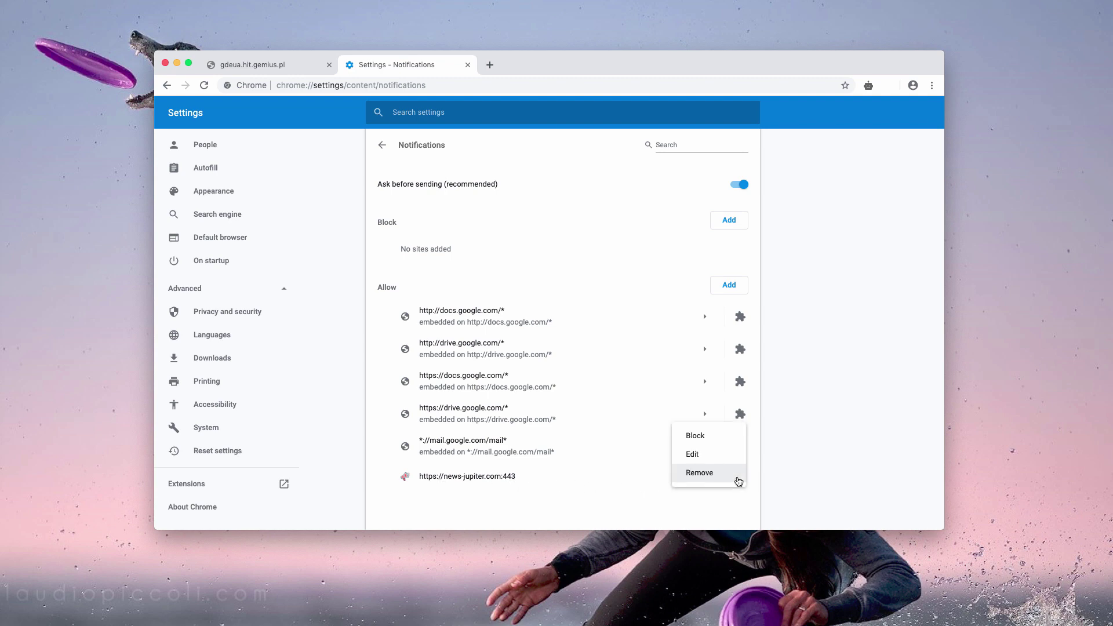
pyautogui.click(696, 481)
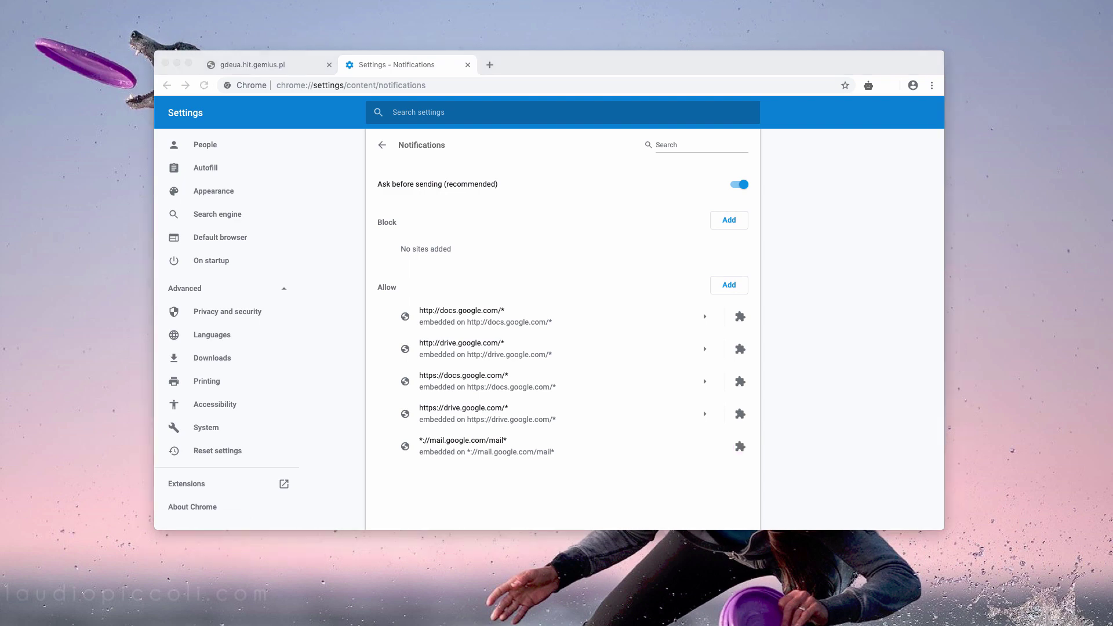
pyautogui.moveTo(323, 111); pyautogui.dragTo(522, 132)
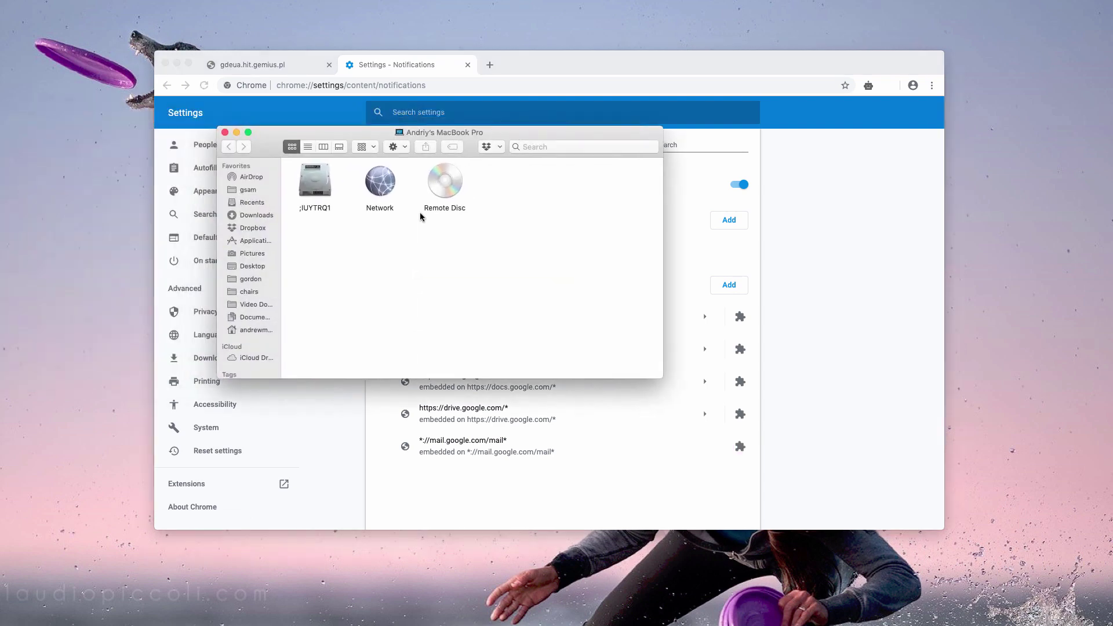
pyautogui.click(249, 241)
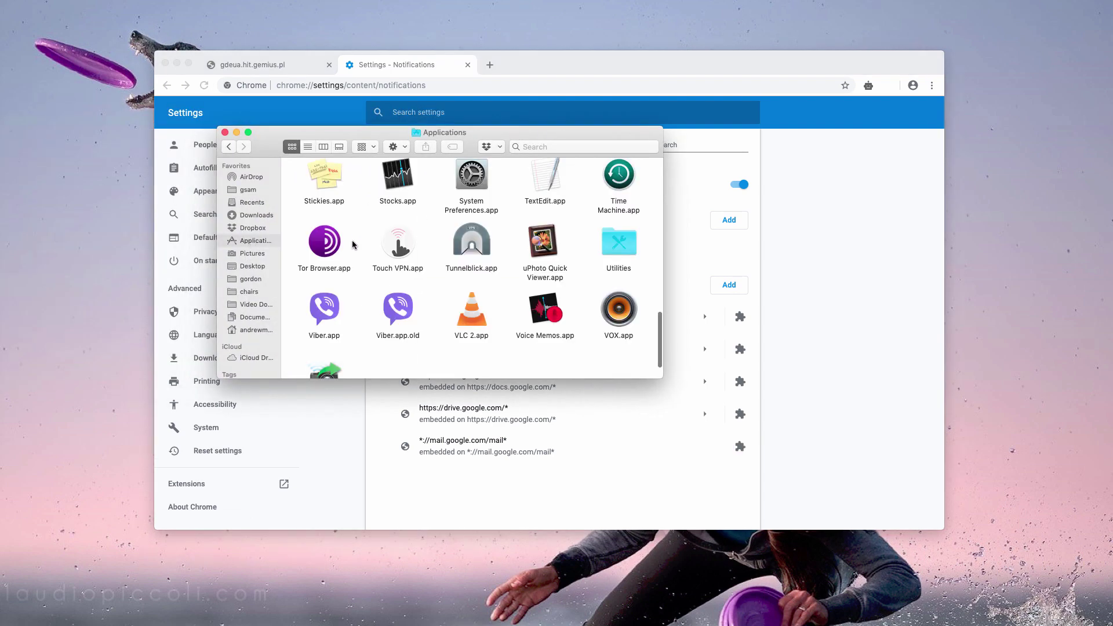
pyautogui.scroll(-10, 353, 246)
pyautogui.scroll(10, 353, 245)
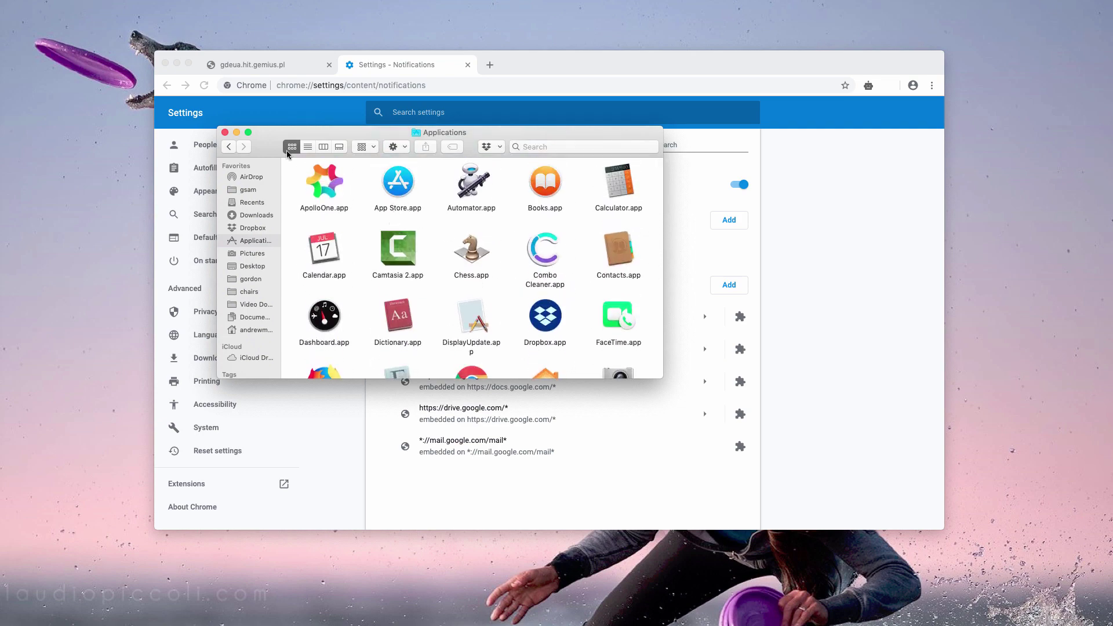
pyautogui.click(224, 132)
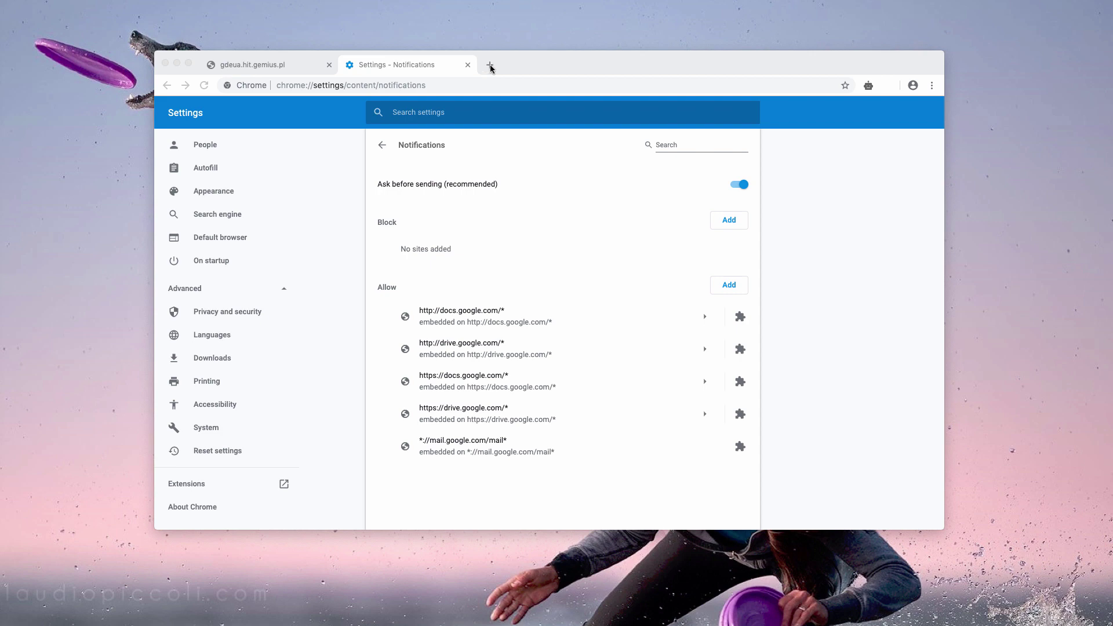
# Step: Load combocleaner.com in a new Chrome tab
pyautogui.click(491, 68)
pyautogui.write('combocleaner.com')
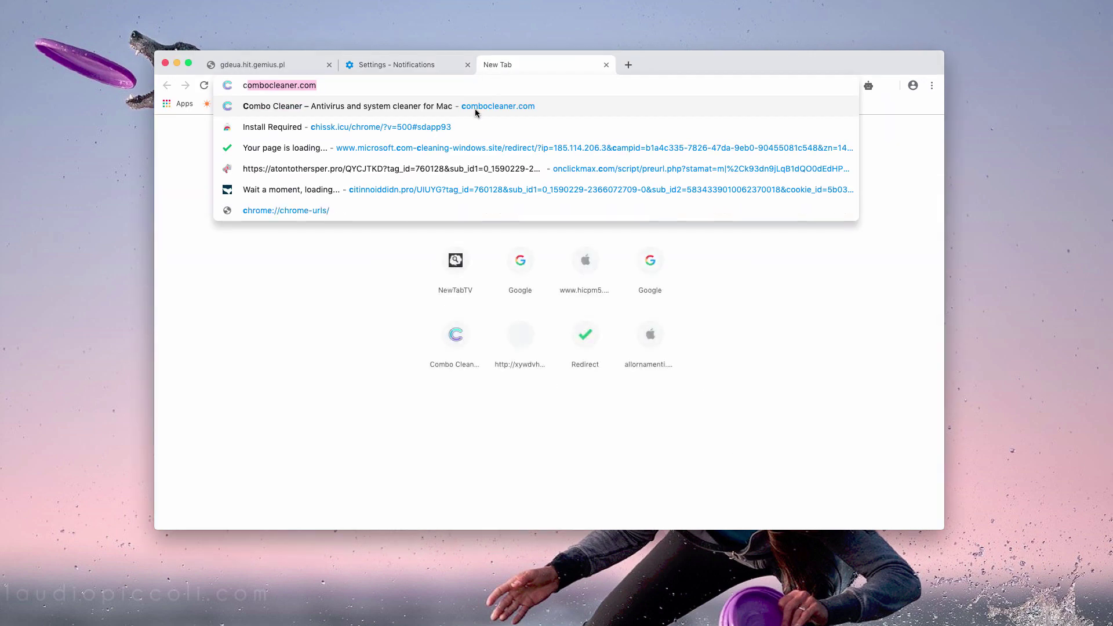
pyautogui.press('Return')
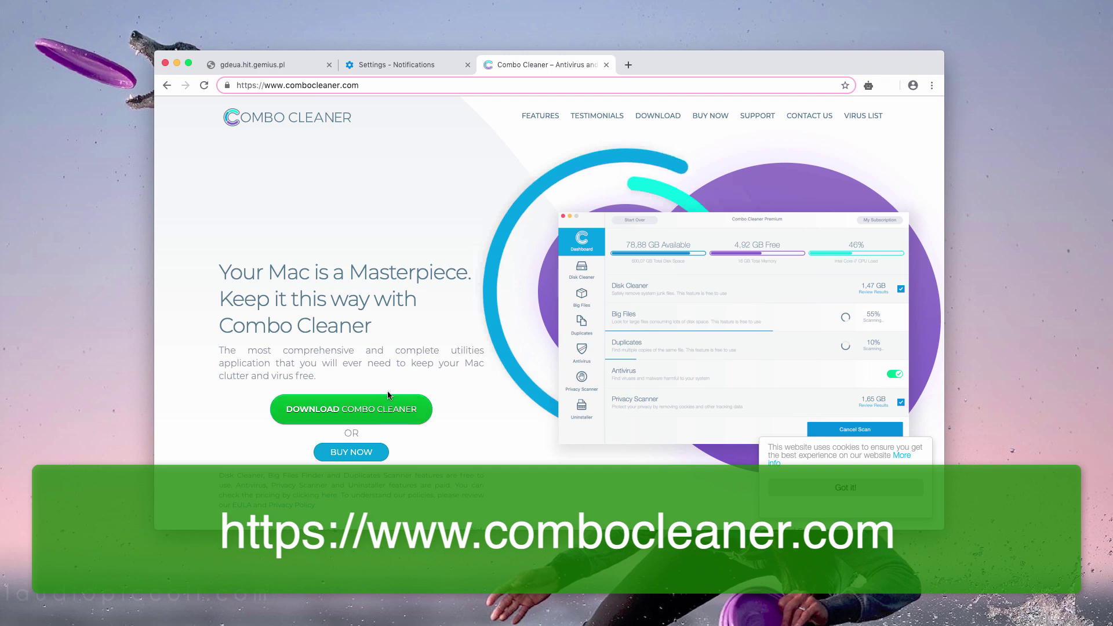
pyautogui.click(359, 376)
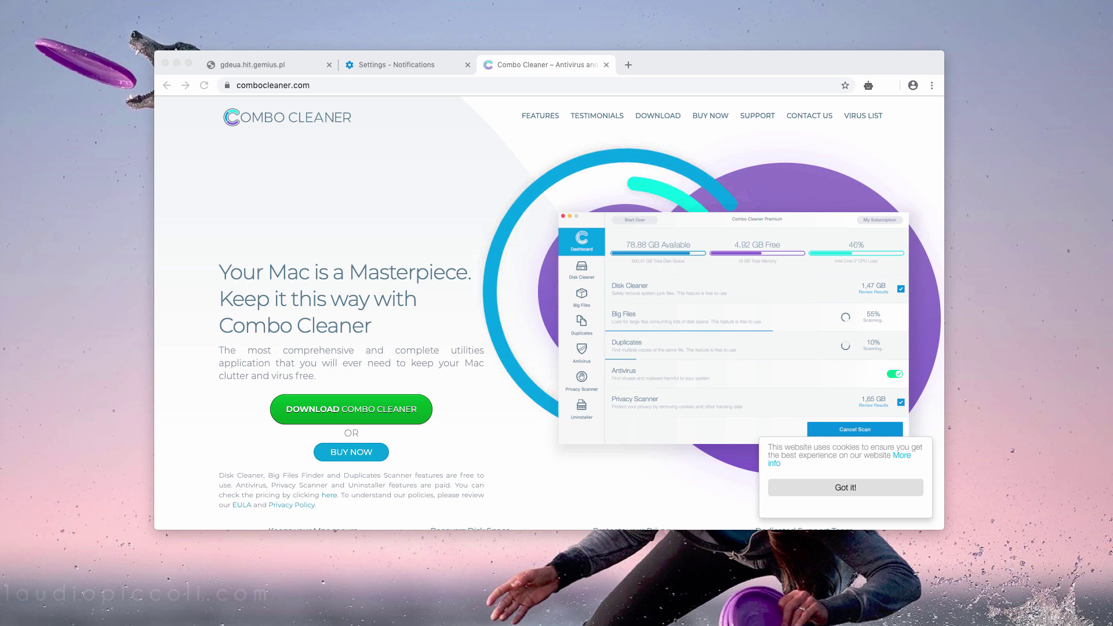
# Step: Position the Combo Cleaner window, view Disk Cleaner and Antivirus, then return to Dashboard
pyautogui.moveTo(507, 83); pyautogui.dragTo(495, 105)
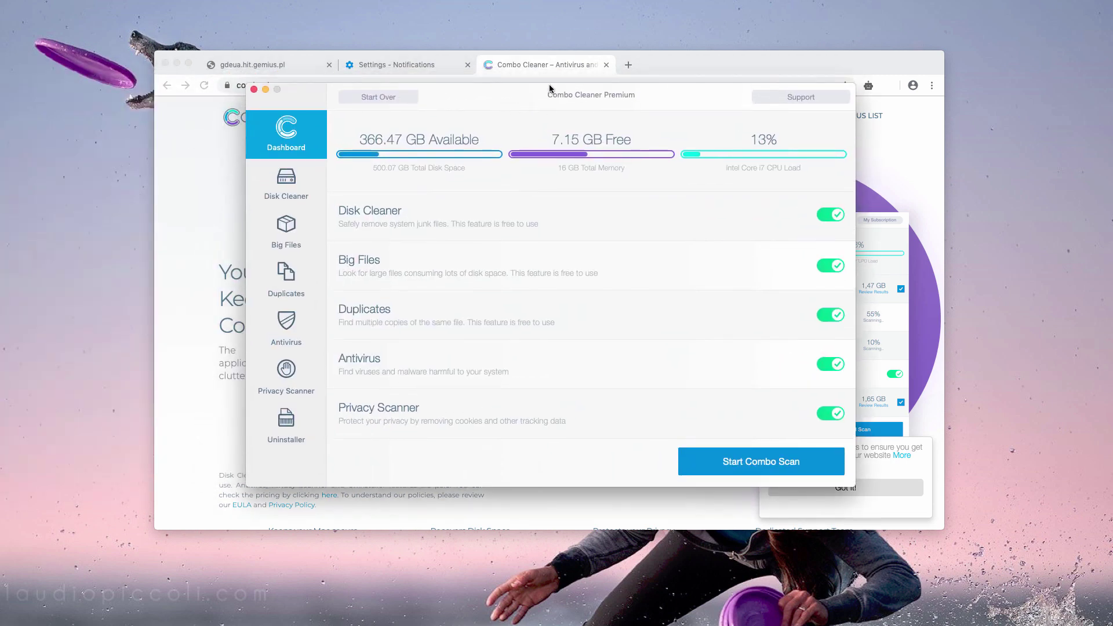
pyautogui.moveTo(641, 92); pyautogui.dragTo(648, 109)
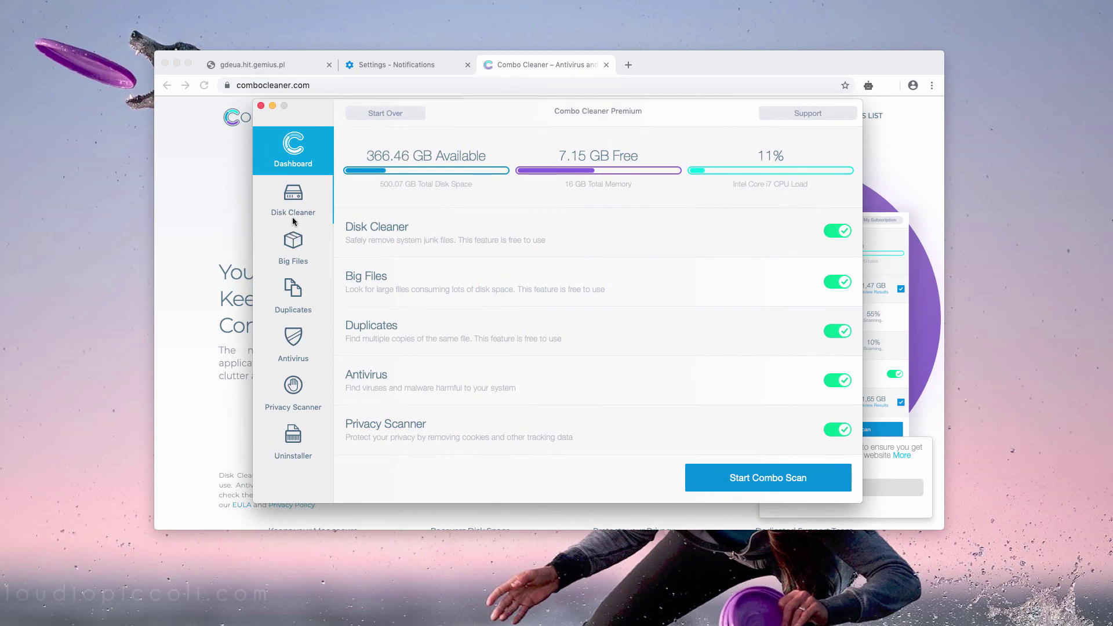
pyautogui.click(287, 200)
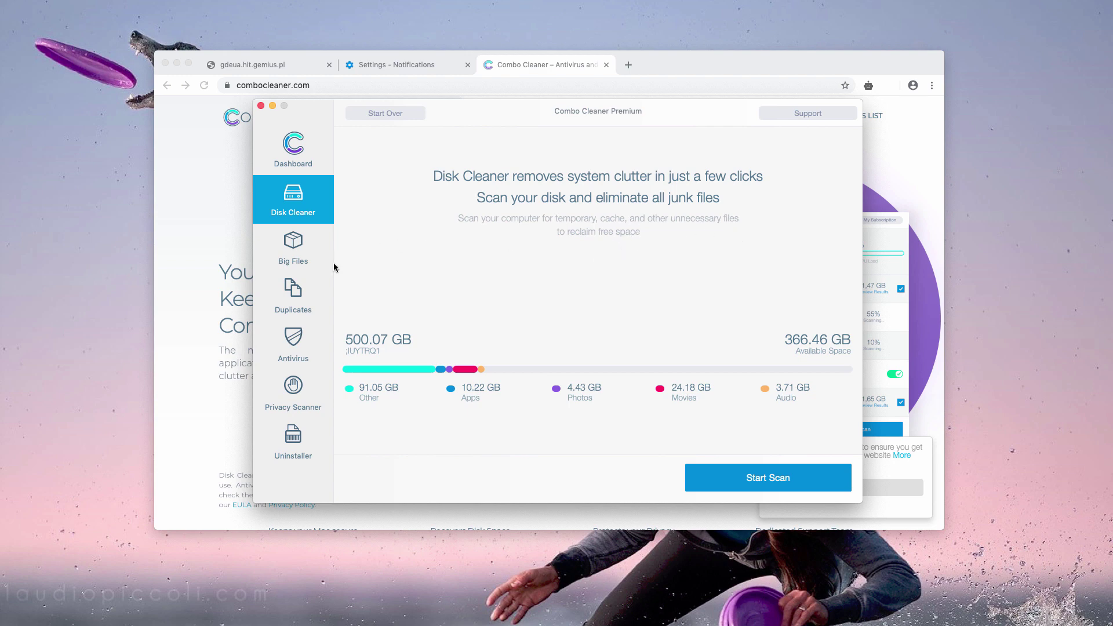
pyautogui.click(295, 335)
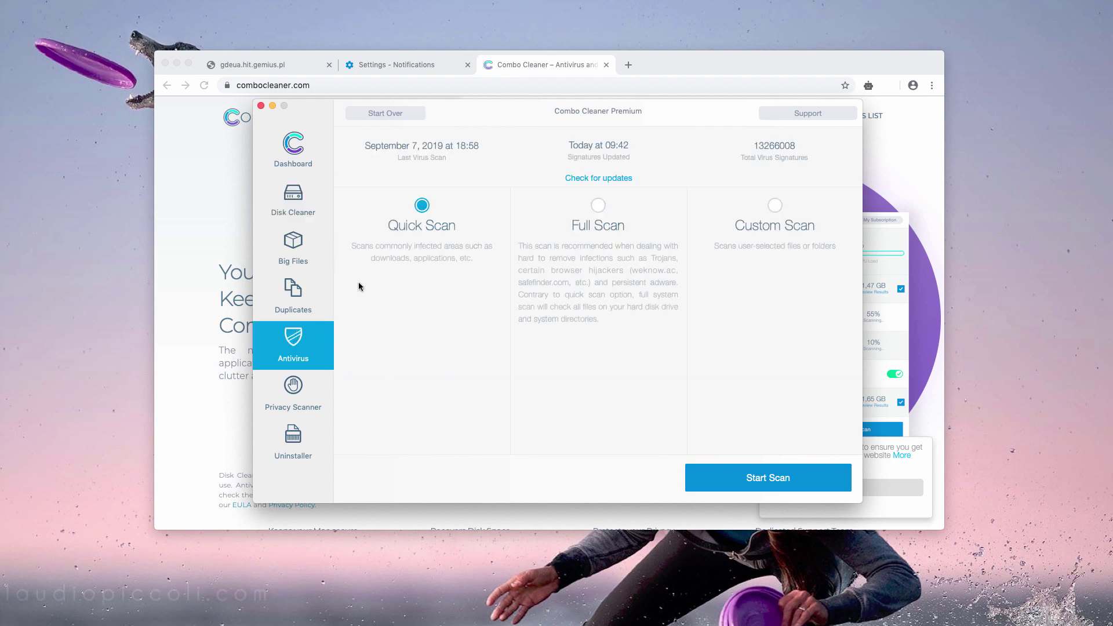
pyautogui.click(305, 160)
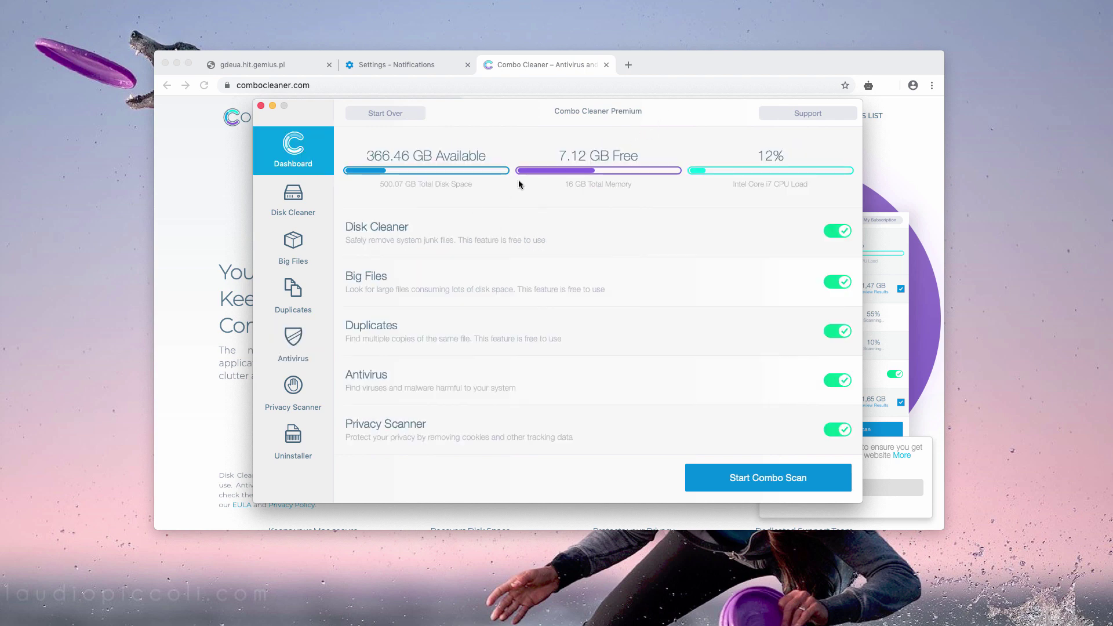
# Step: Start the Combo Scan from the Combo Cleaner Dashboard
pyautogui.click(777, 488)
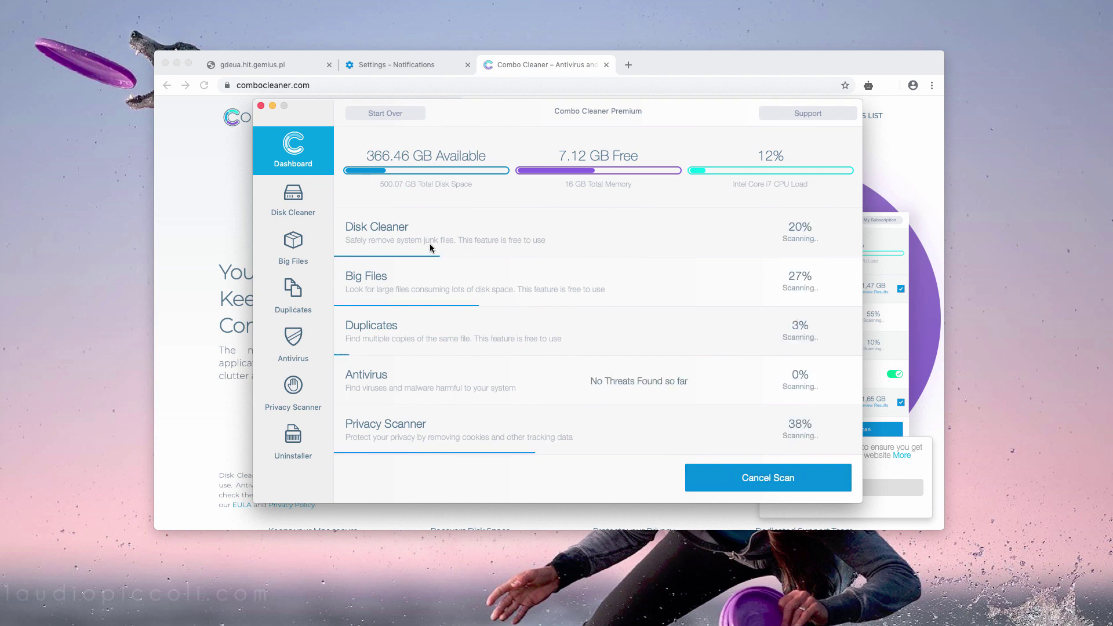